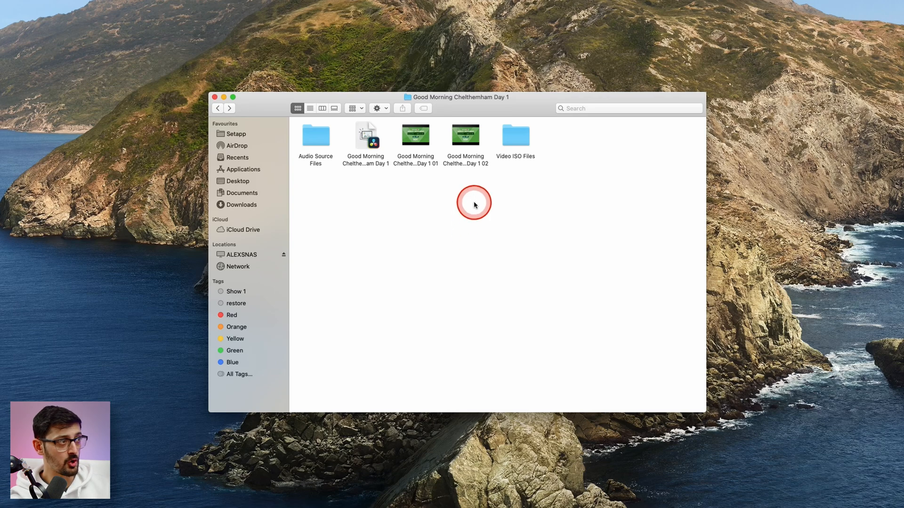
Open the Good Morning Chelthemham Day 1 project file in DaVinci Resolve from the recording folder.
drag(477, 185, 408, 137)
click(320, 143)
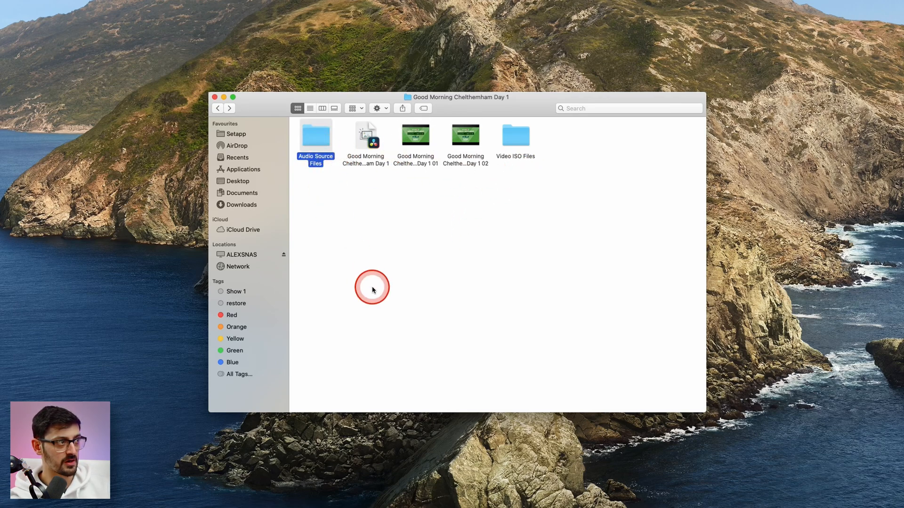
click(515, 139)
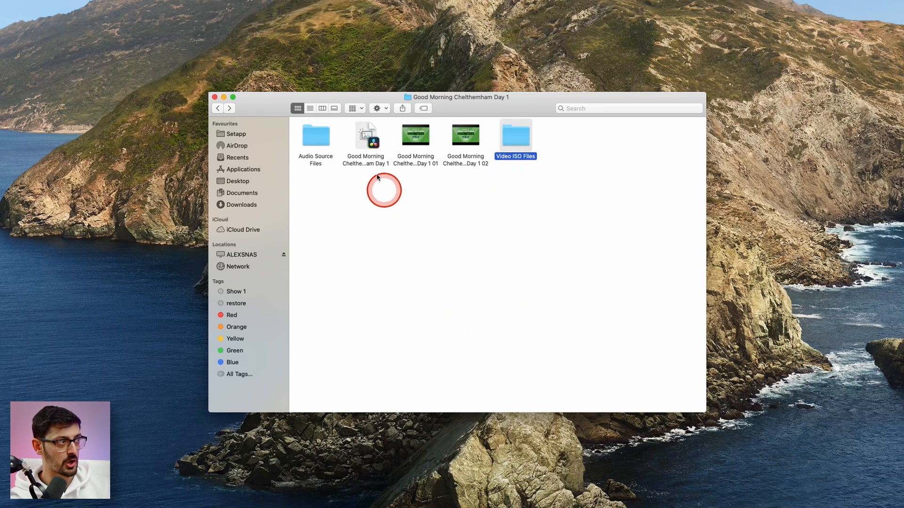
double_click(369, 144)
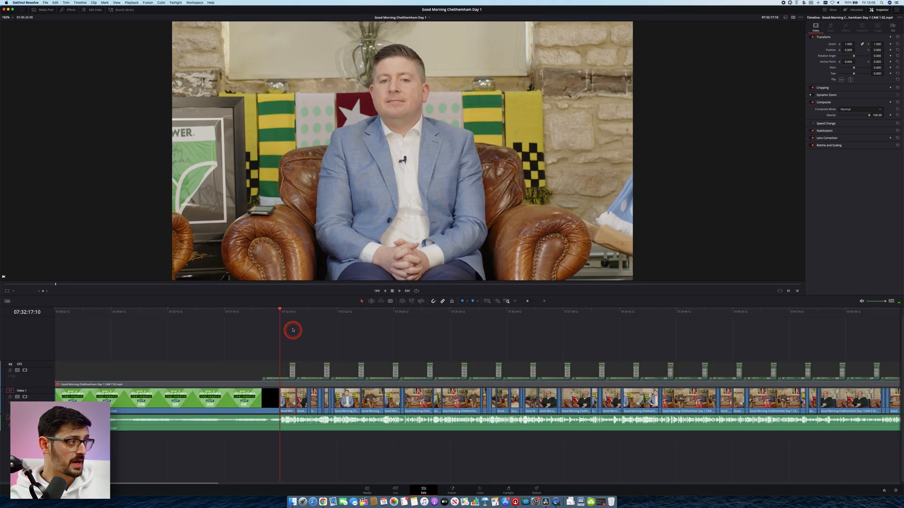
Move to the two-person sofa shot, then enable the graphics overlay clip on track V2 and disable it again.
drag(279, 310, 412, 324)
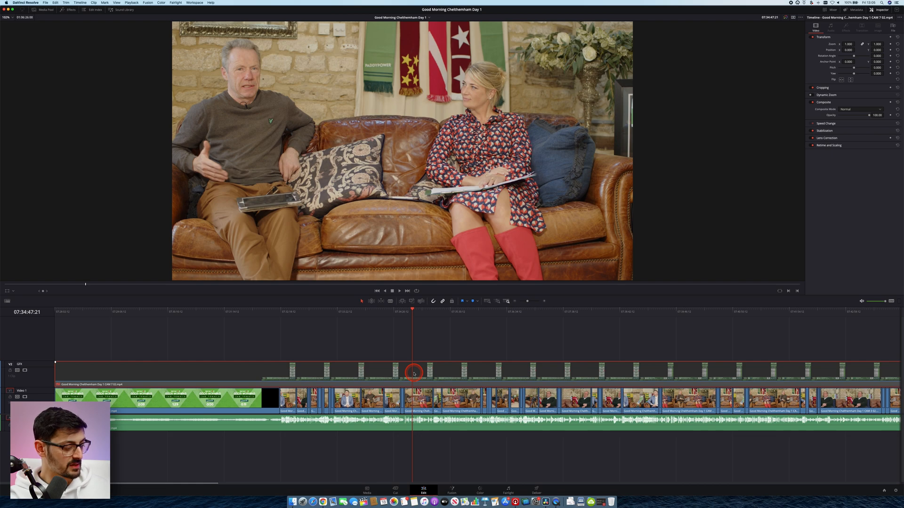
key(d)
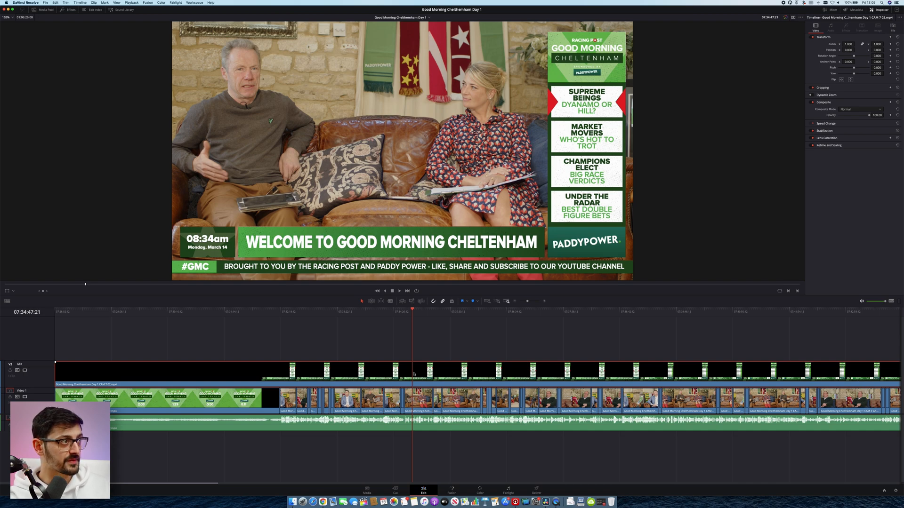
key(d)
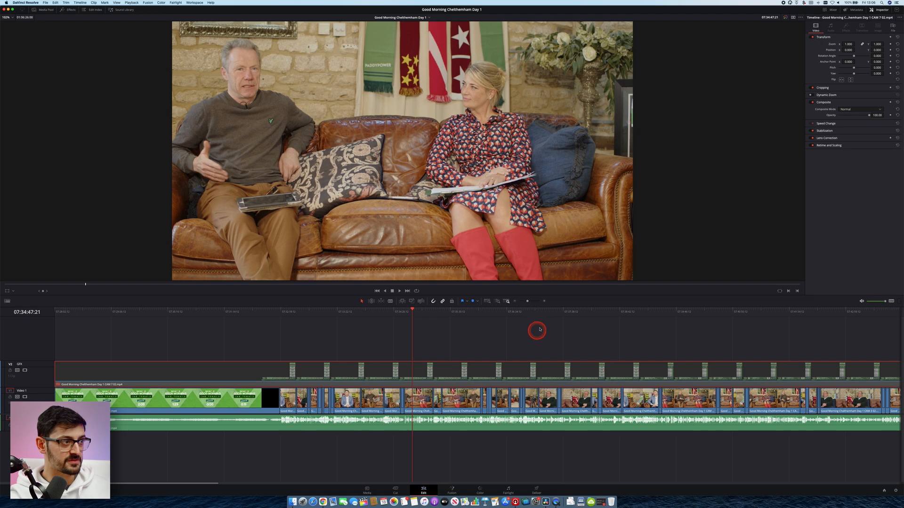
Examine the camera cuts along the timeline, checking several shots and the full length of the programme.
click(548, 309)
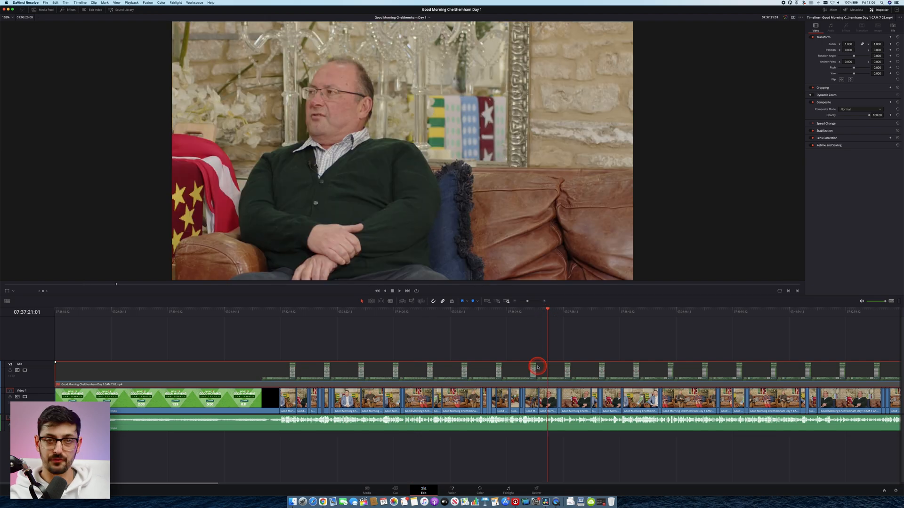
click(415, 316)
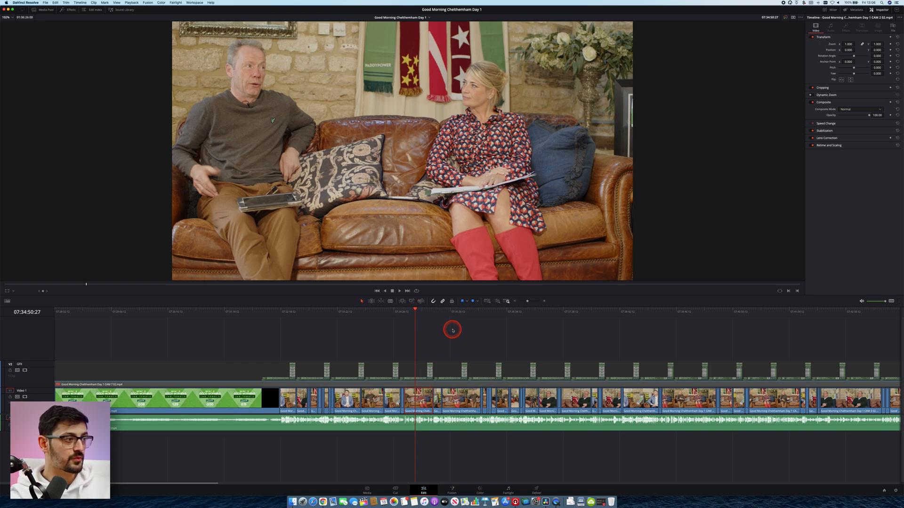
click(458, 313)
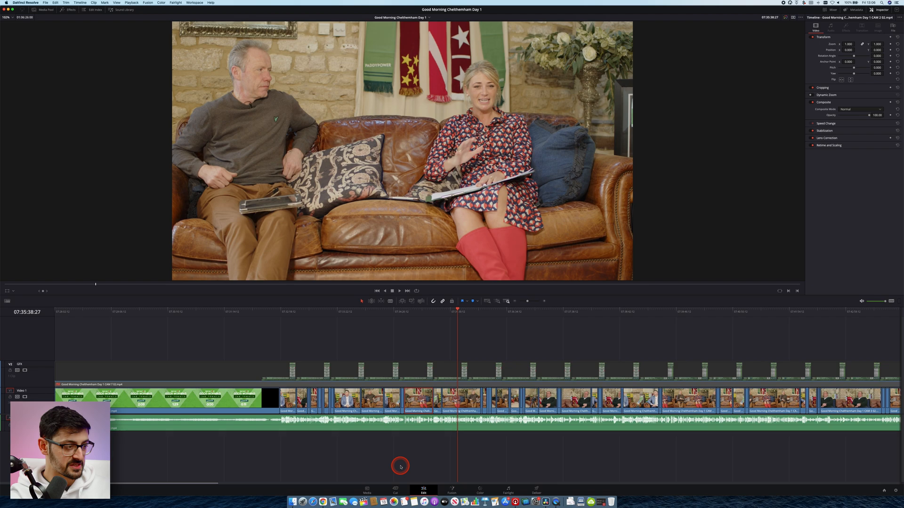
key(super+minus)
key(super+minus)
key(super+minus)
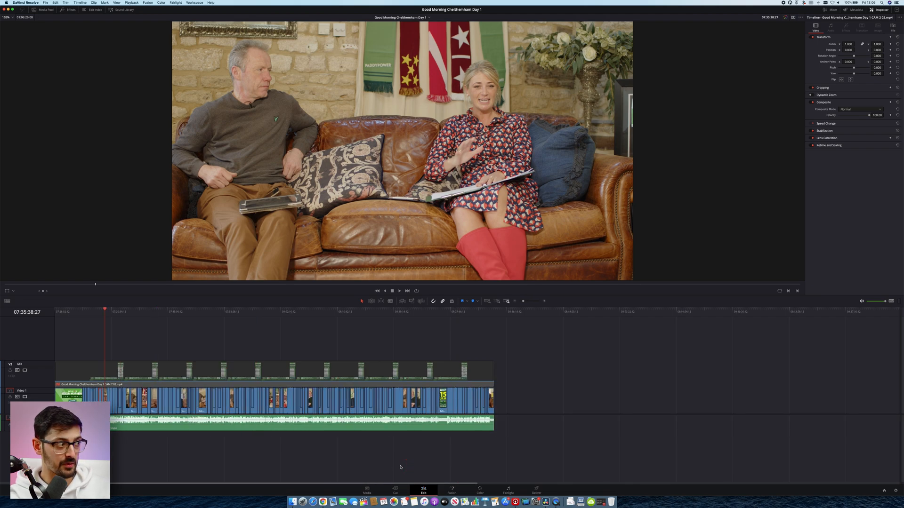
key(super+equal)
key(super+equal)
key(super+equal)
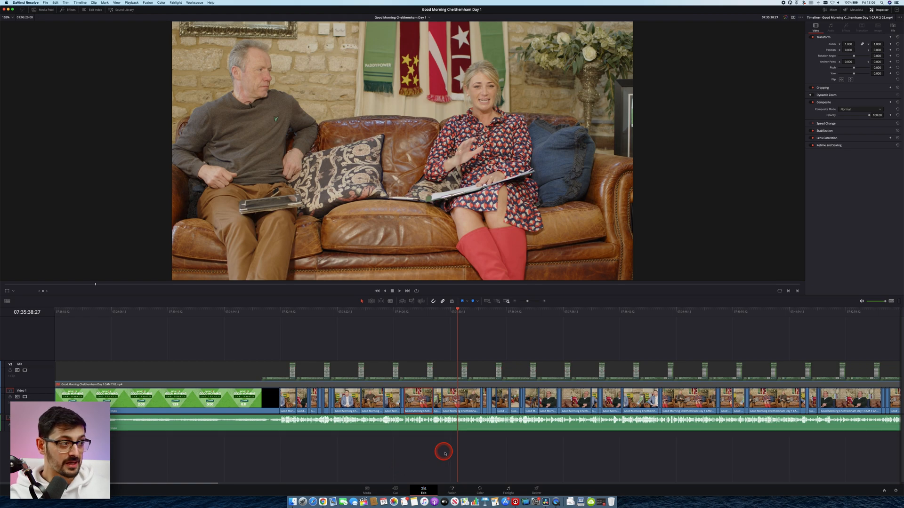
In the Color page, add a serial node to the Camera 2 sofa clip and push its gain towards magenta.
click(480, 490)
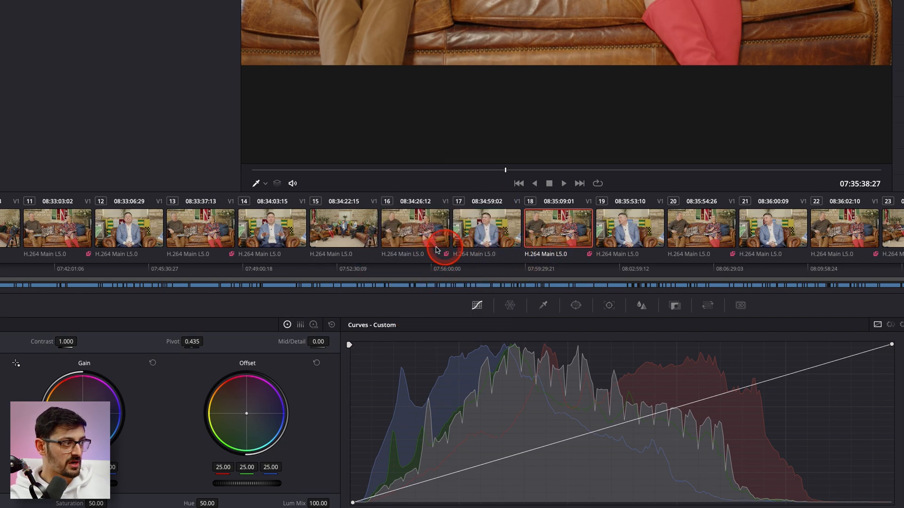
click(425, 237)
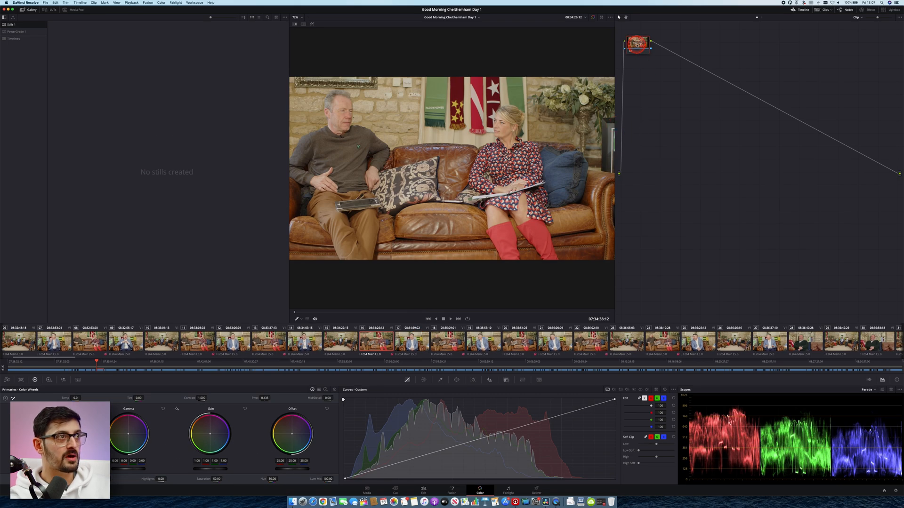
right_click(640, 44)
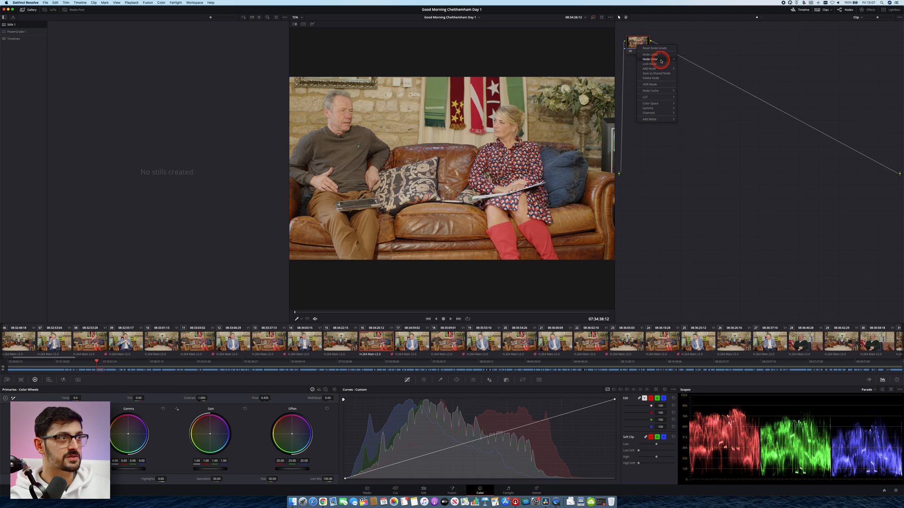
mouse_move(661, 60)
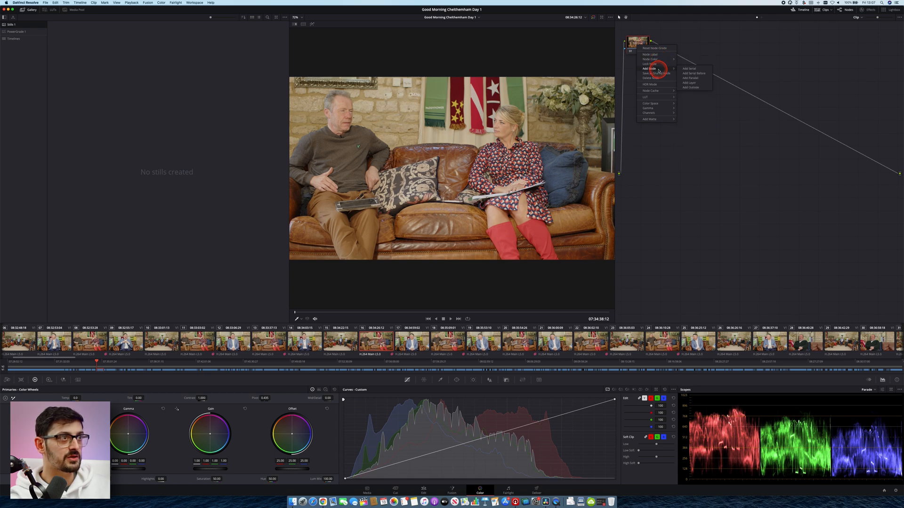
click(690, 68)
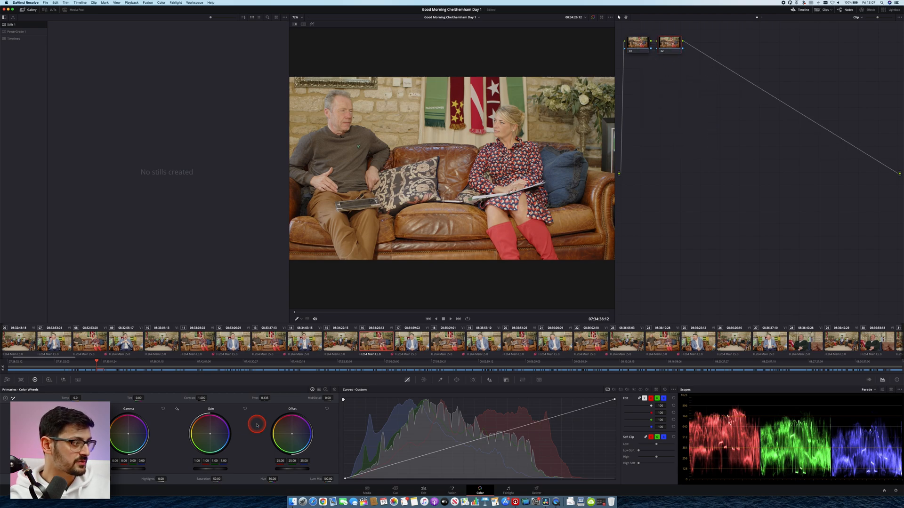
drag(211, 435, 254, 403)
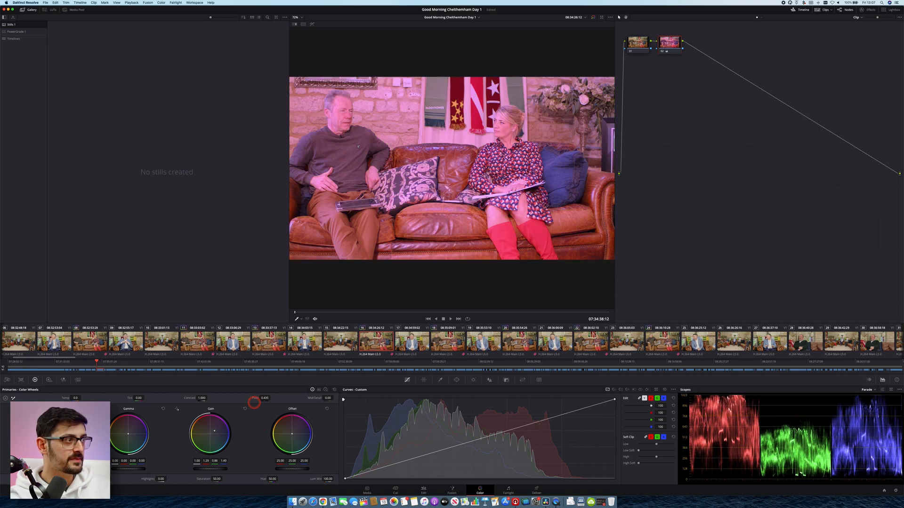
click(342, 344)
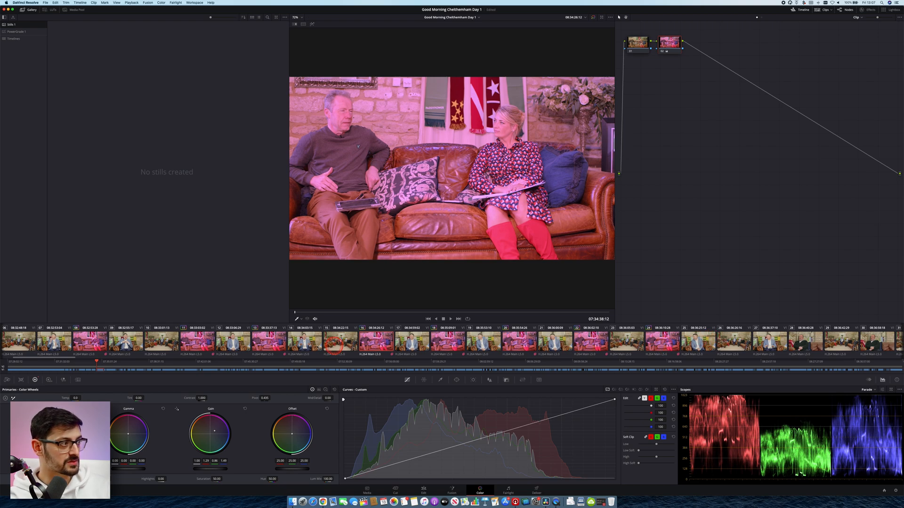
Review the tinted Camera 2 shot in the Edit page by scrubbing through it on the timeline.
click(423, 490)
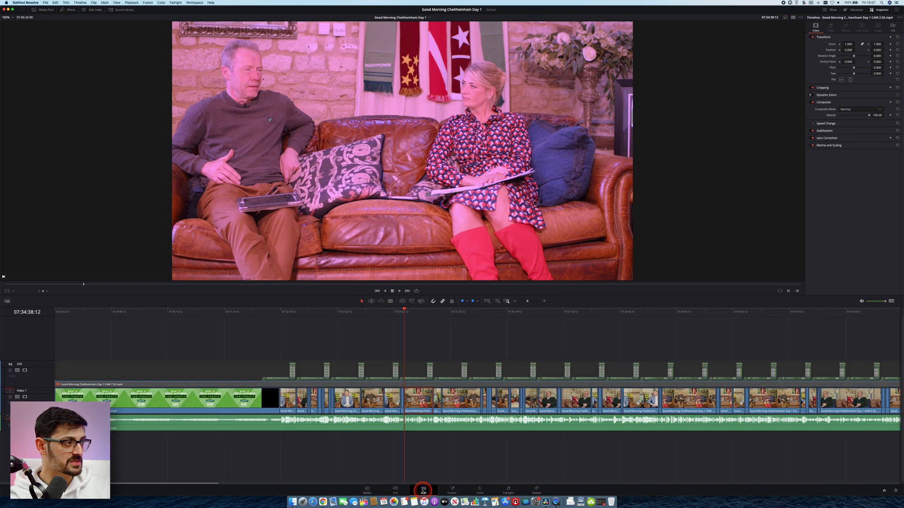
click(407, 340)
drag(403, 309, 423, 309)
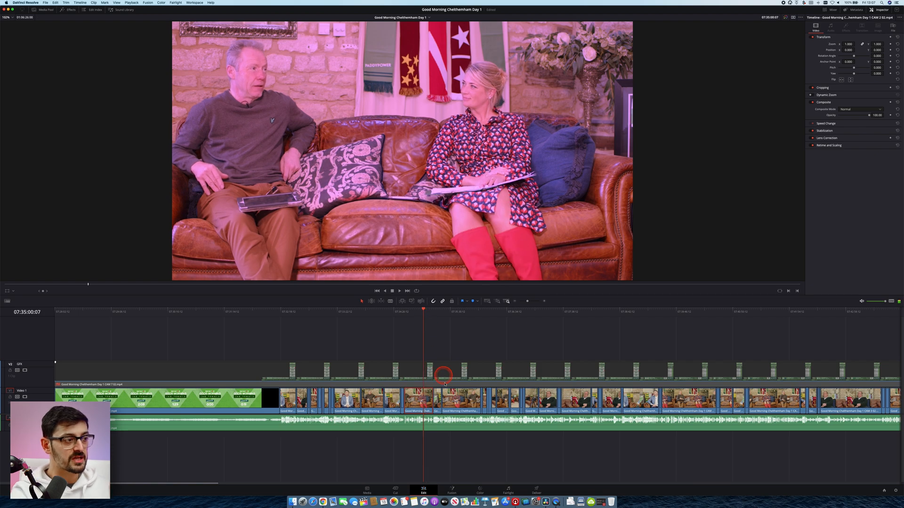
Return to the Color page and delete the second node that holds the magenta tint.
click(473, 478)
click(480, 491)
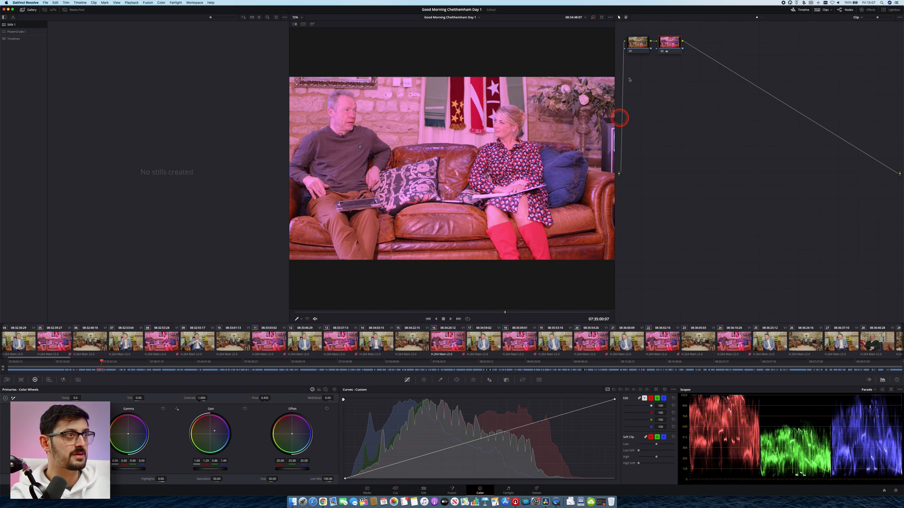
right_click(669, 50)
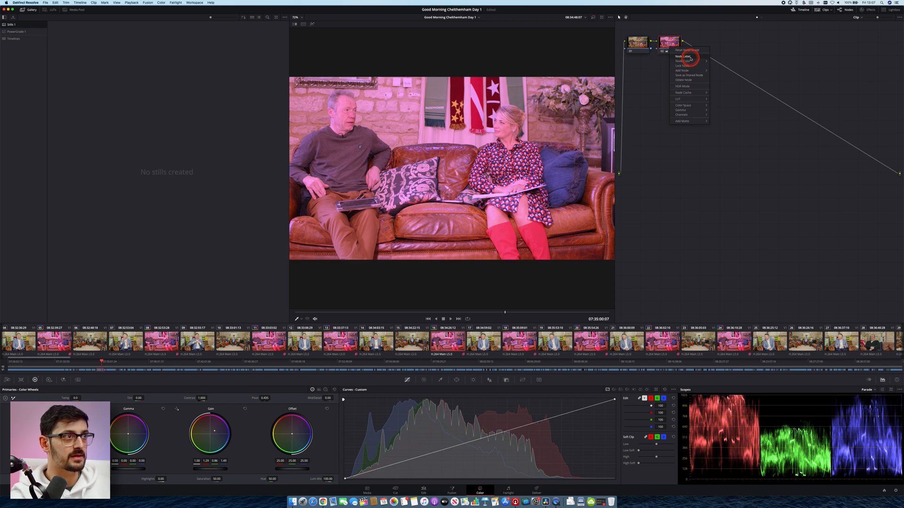
click(693, 85)
click(647, 76)
click(666, 41)
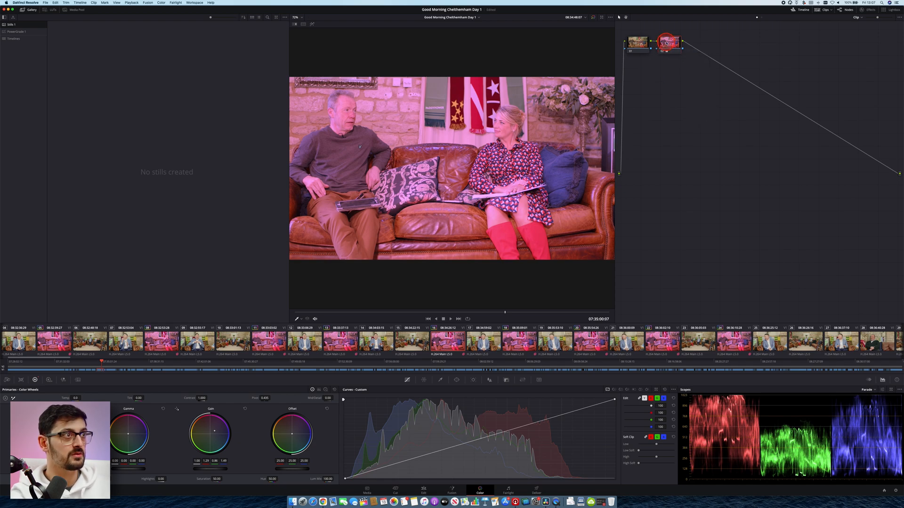
key(Delete)
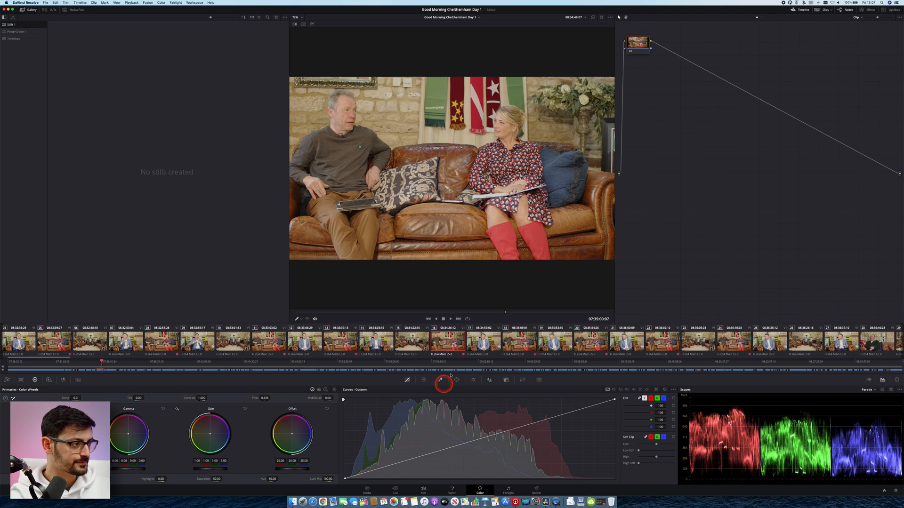
Go back to the Edit page and inspect the Camera 2 sofa shot on the timeline.
click(423, 490)
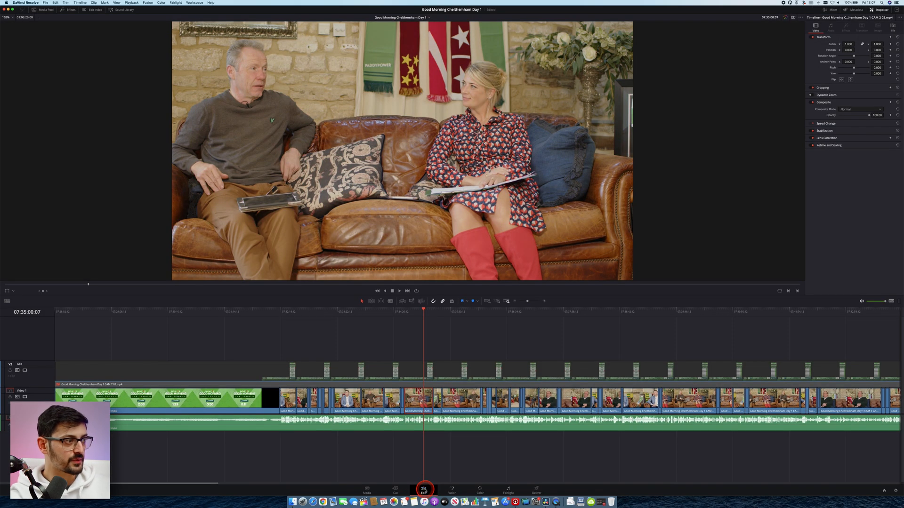
click(414, 312)
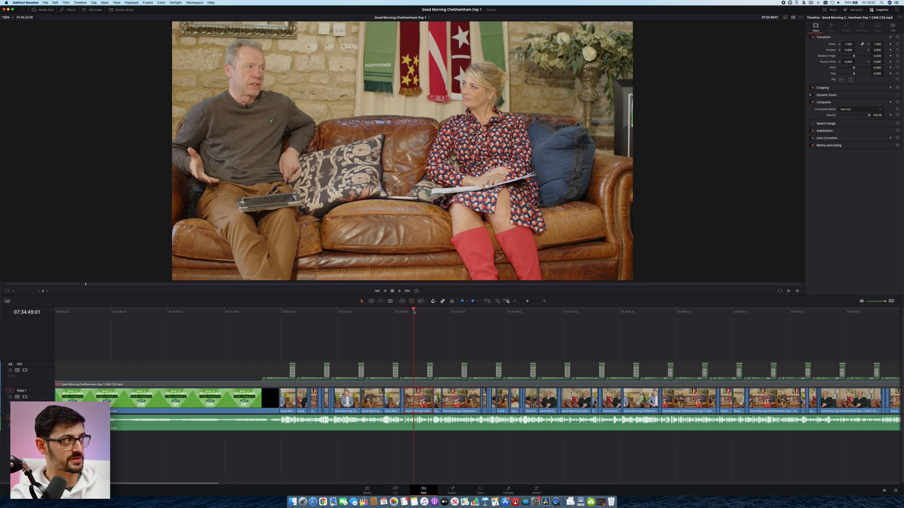
click(417, 379)
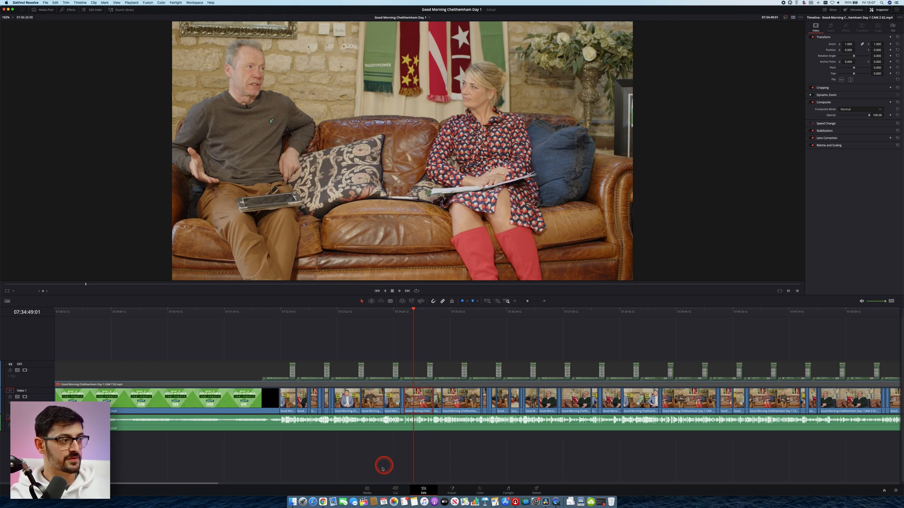
In the Media page's Camera 2 bin, set the clip color of the second clip to orange.
click(366, 490)
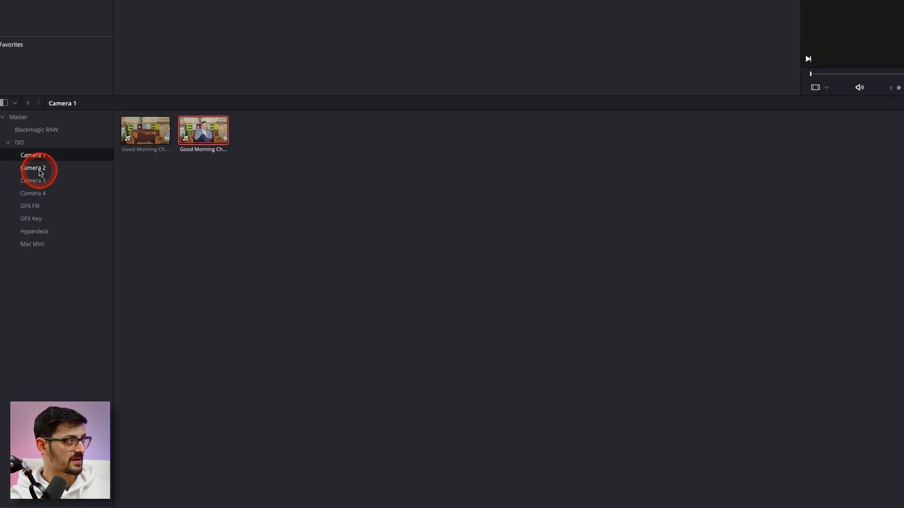
click(22, 286)
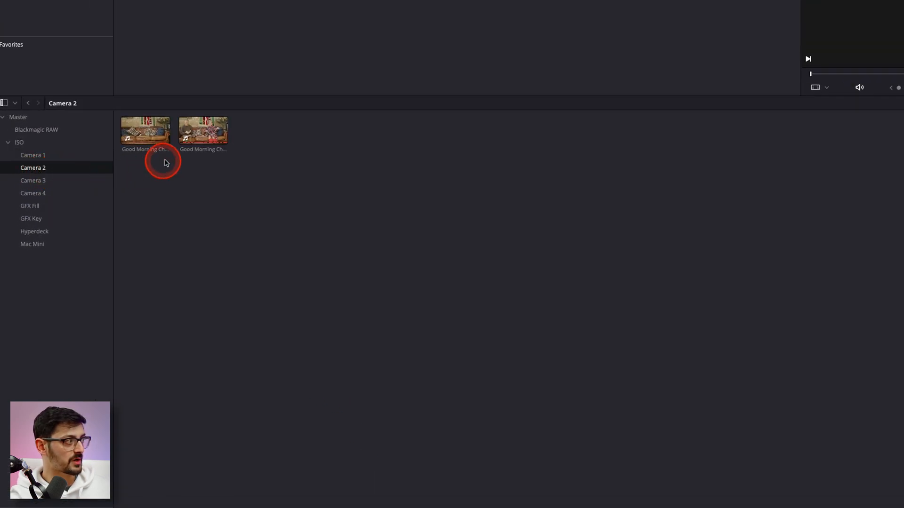
click(203, 133)
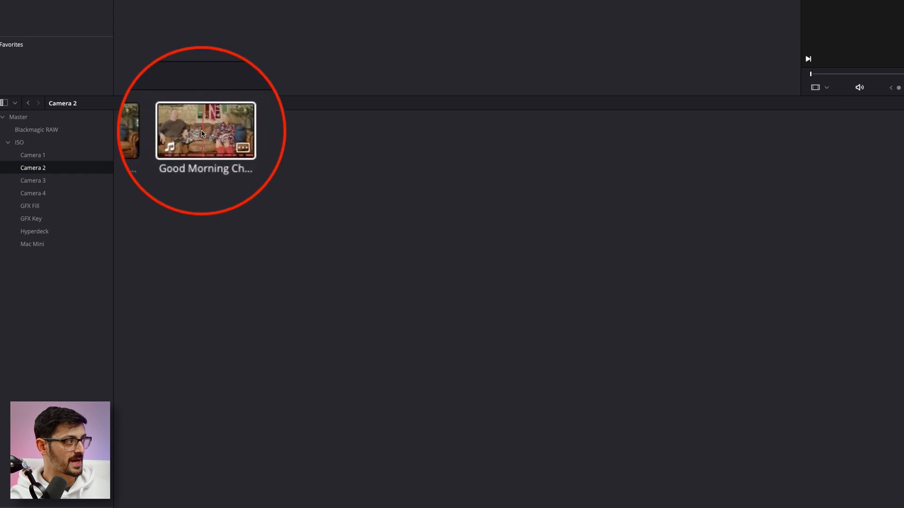
right_click(203, 132)
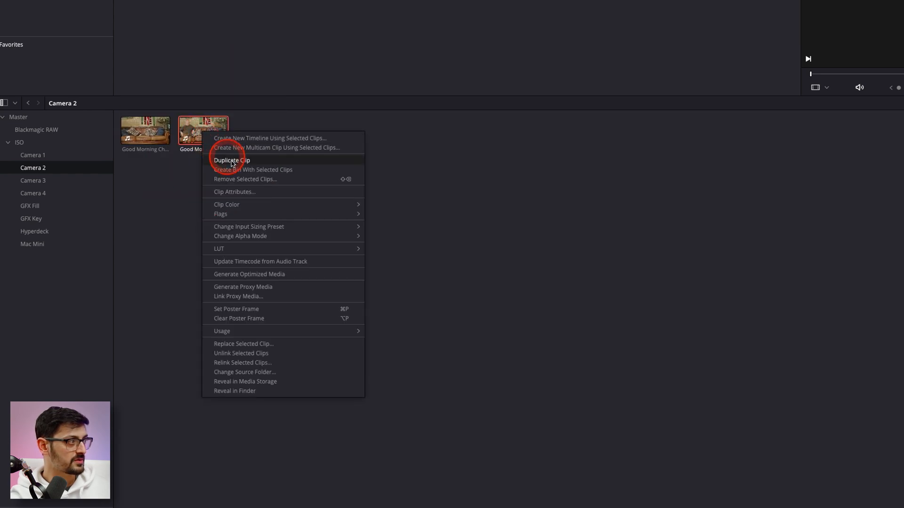
mouse_move(234, 205)
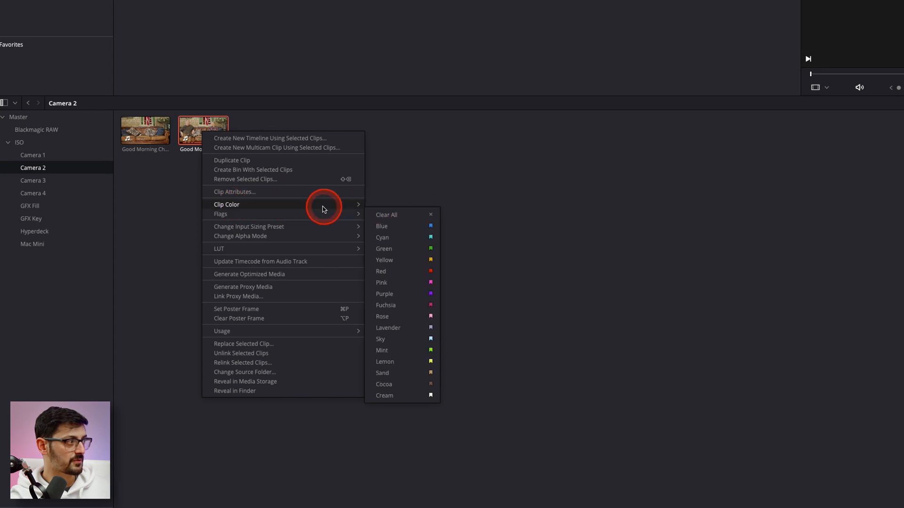
click(400, 217)
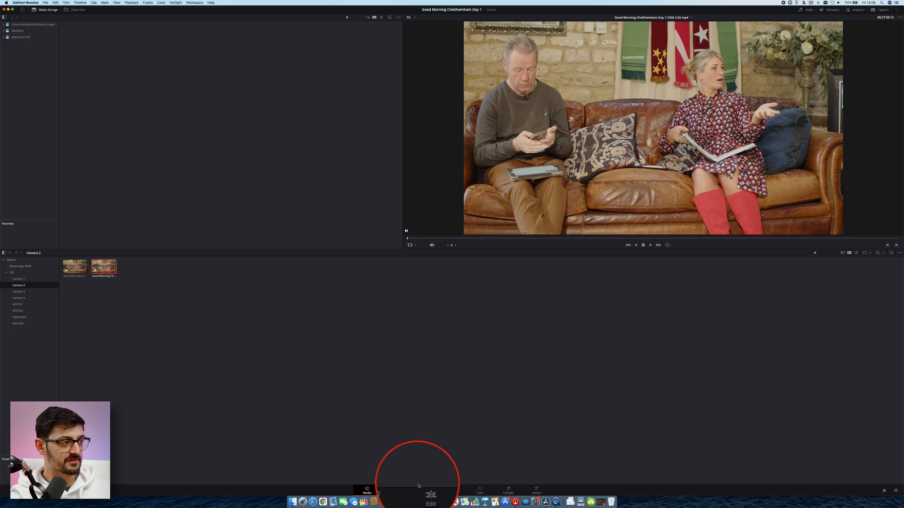
Check the color-coded Camera 2 clips in the Edit page by scrubbing ahead to the wide shot of all four people.
click(423, 490)
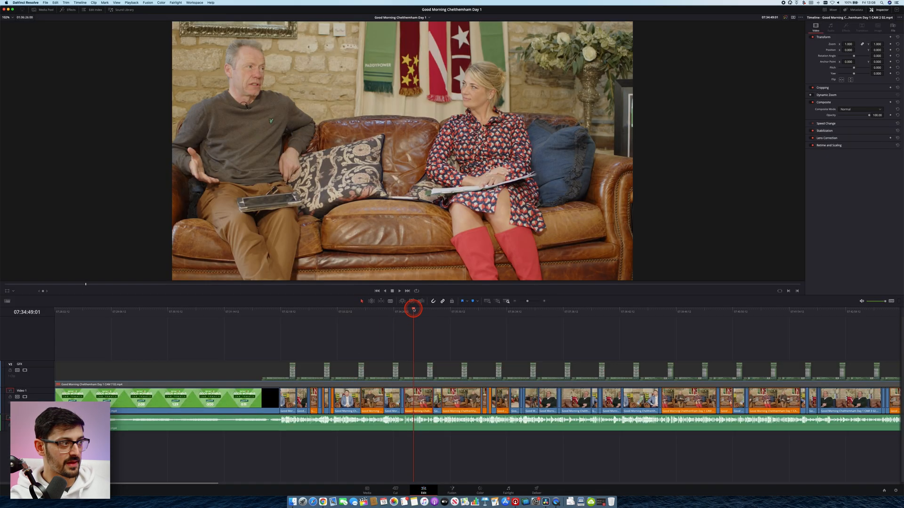
drag(413, 309, 534, 317)
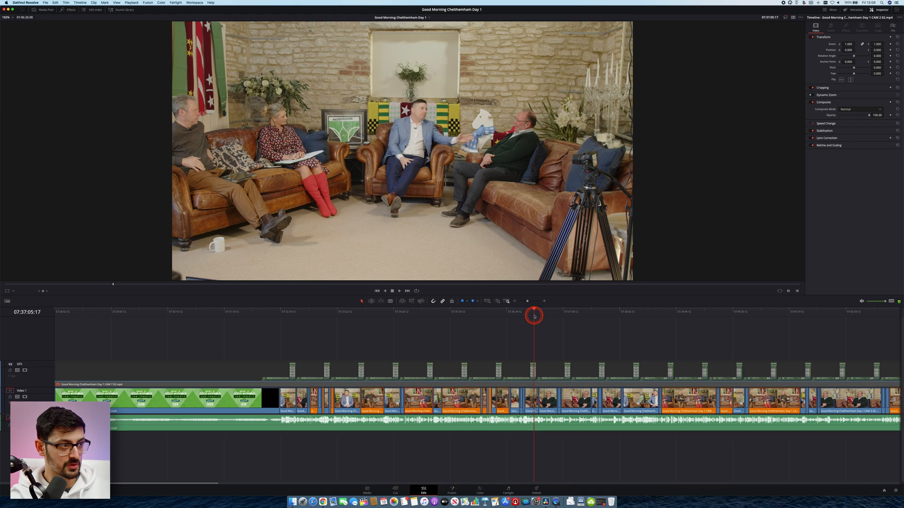
Reframe the early Camera 2 sofa clip near 07:32:55 by setting its Zoom to 1.220 and shifting the image right and down.
key(super+minus)
key(super+minus)
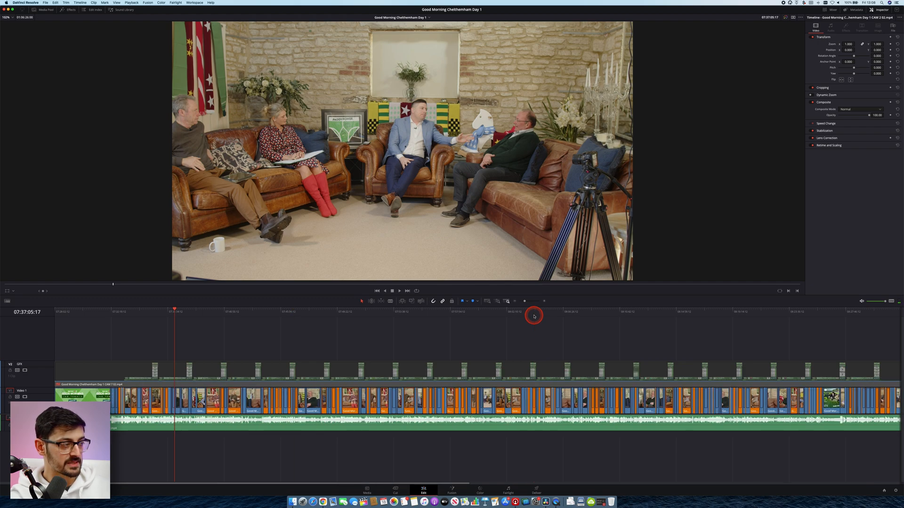
key(super+equal)
key(super+equal)
click(526, 317)
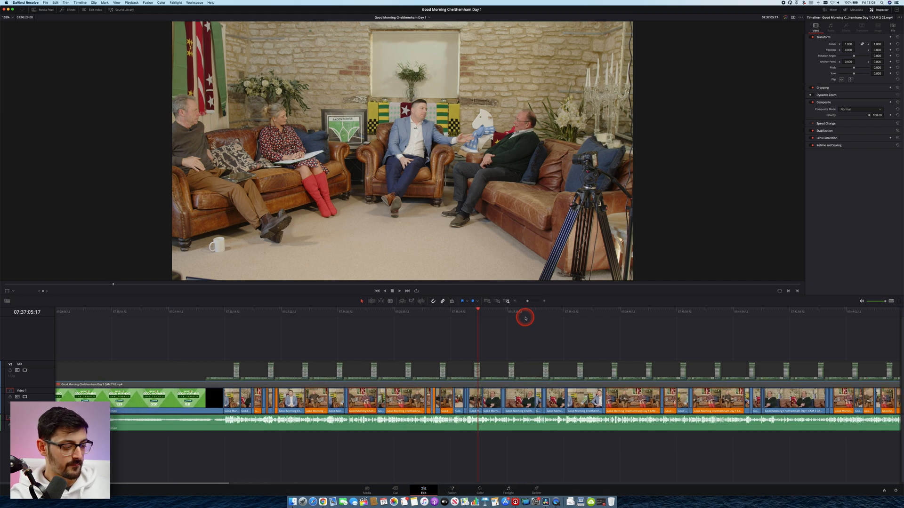
key(super+equal)
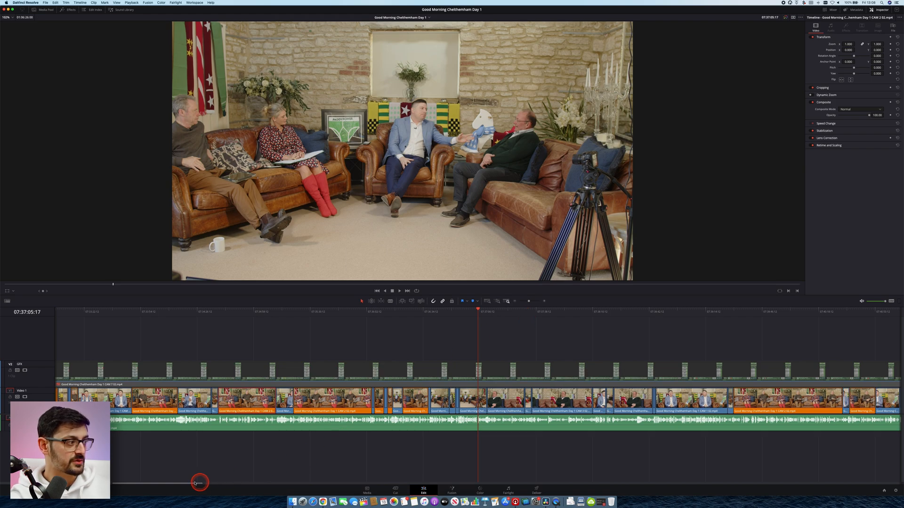
drag(191, 484, 161, 486)
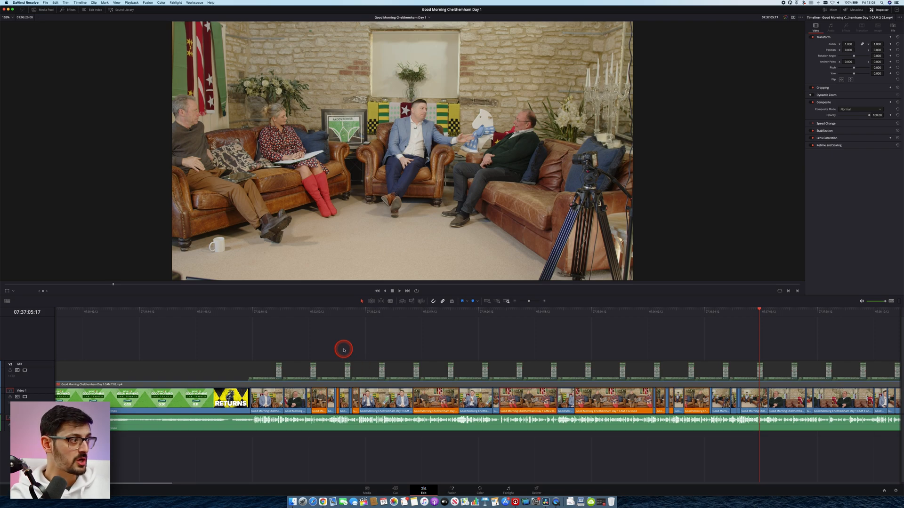
click(319, 311)
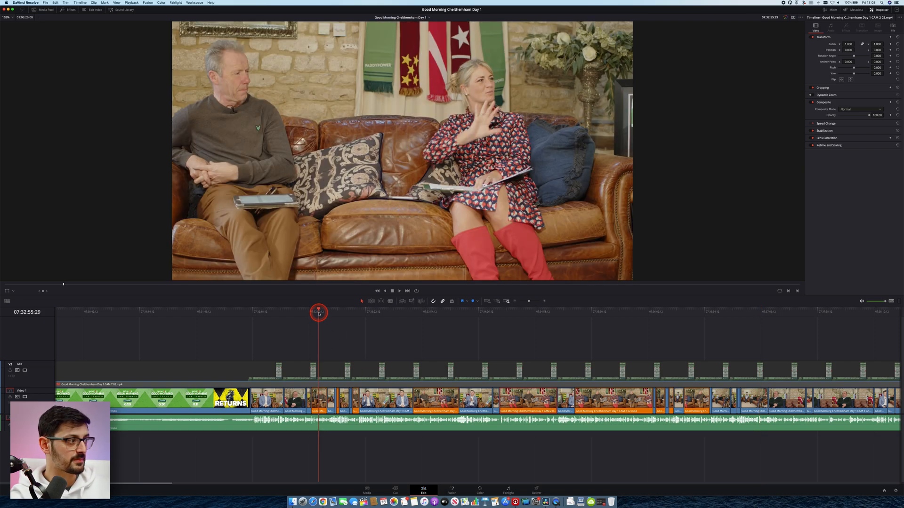
click(318, 401)
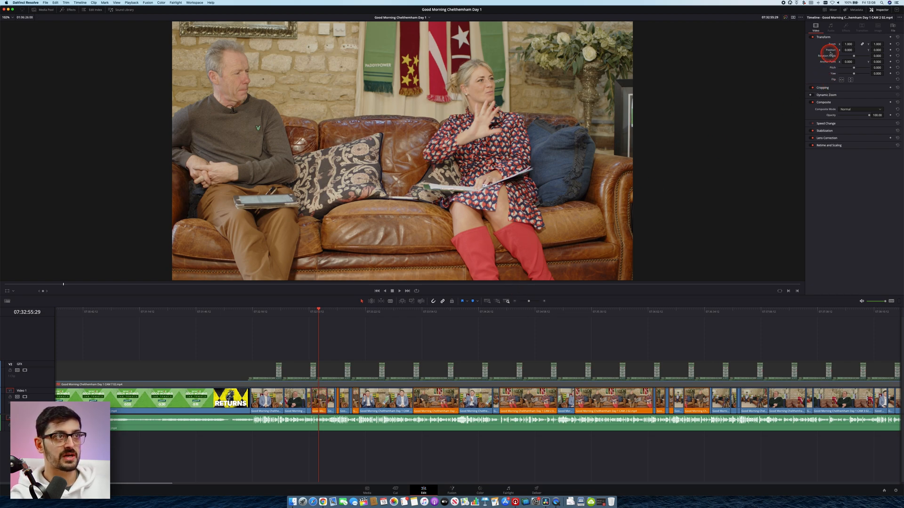
drag(847, 44, 870, 53)
drag(891, 49, 858, 52)
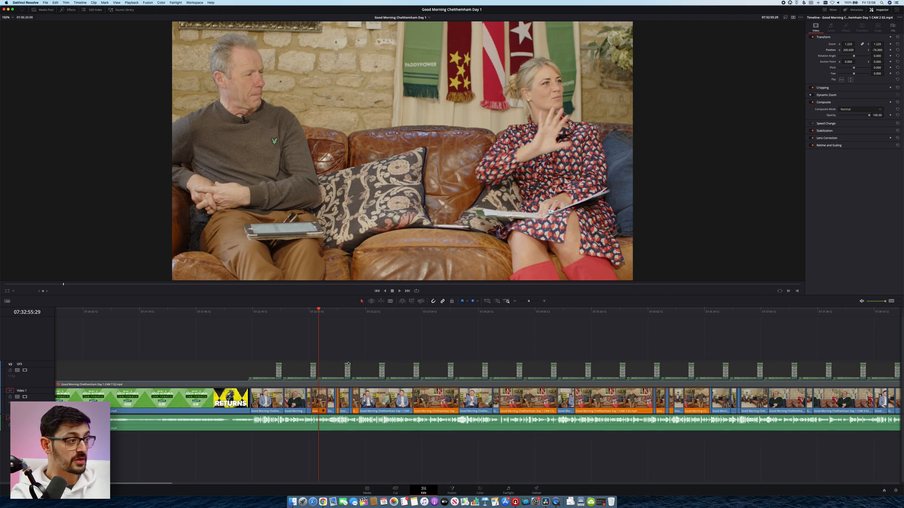
Compare the framing of other orange Camera 2 clips further along the timeline with the reframed sofa shot.
click(431, 312)
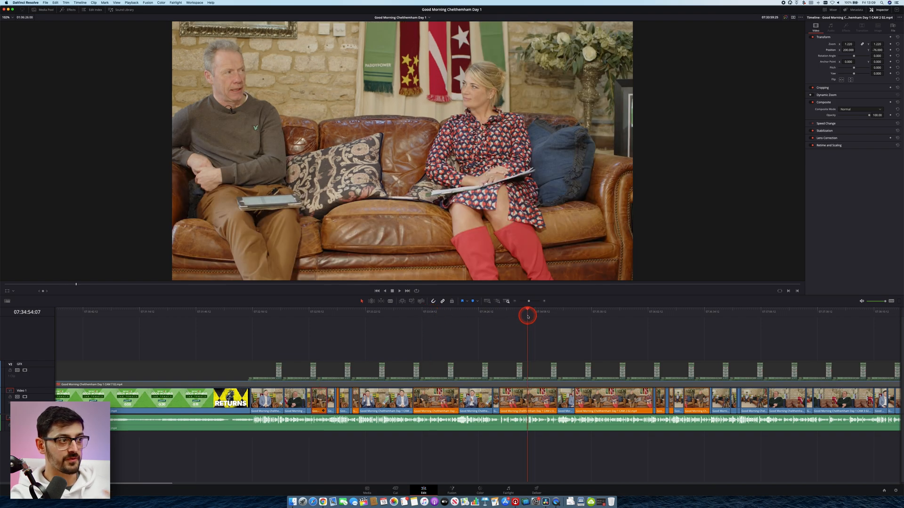
click(605, 311)
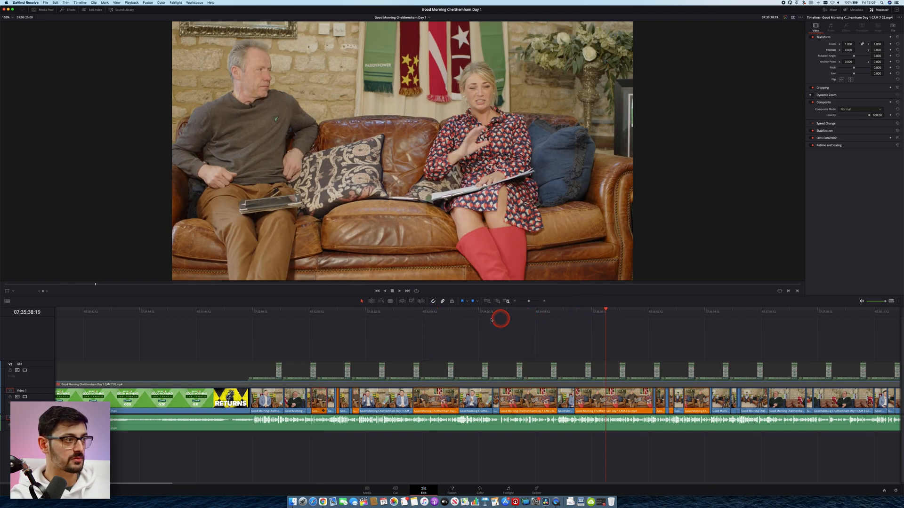
click(508, 312)
click(319, 312)
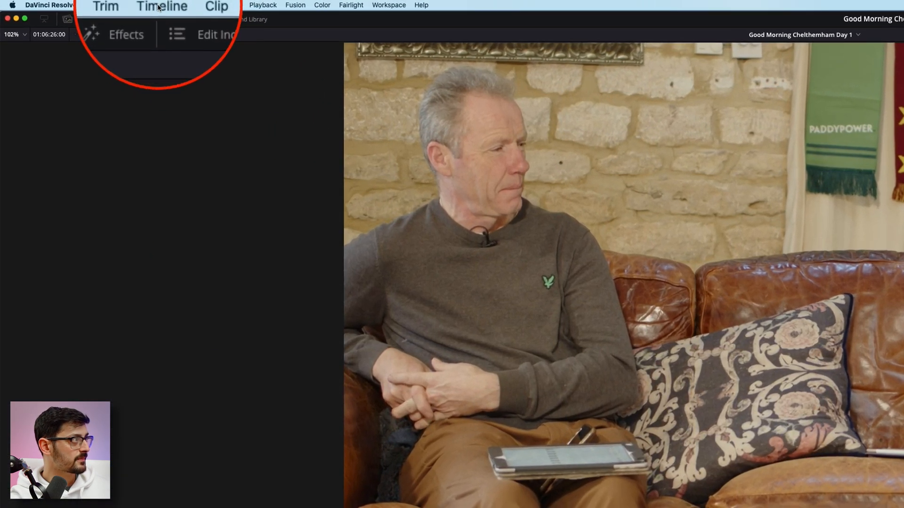
Select all timeline clips that have the Orange clip color.
click(159, 7)
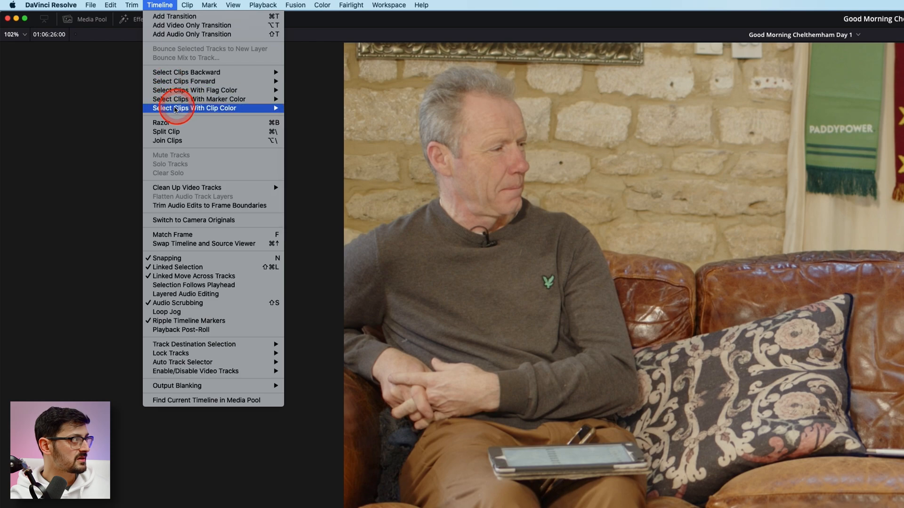
mouse_move(166, 110)
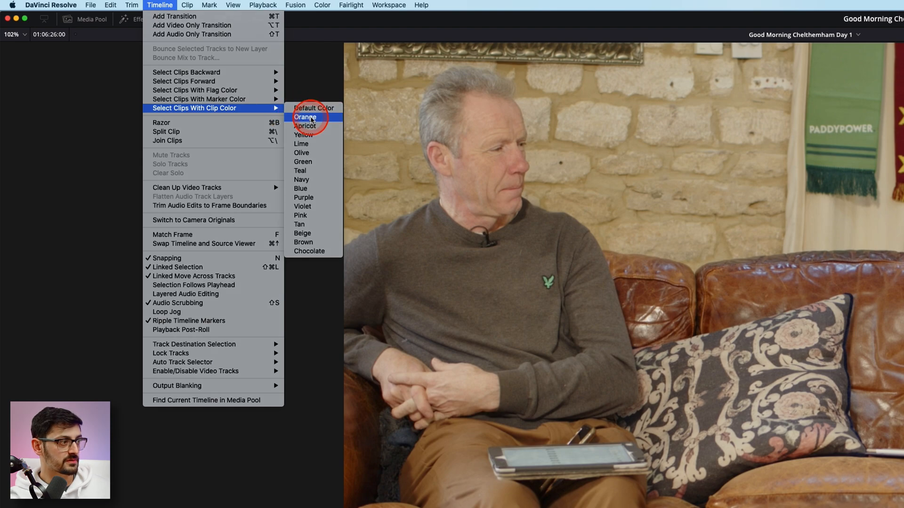
click(311, 119)
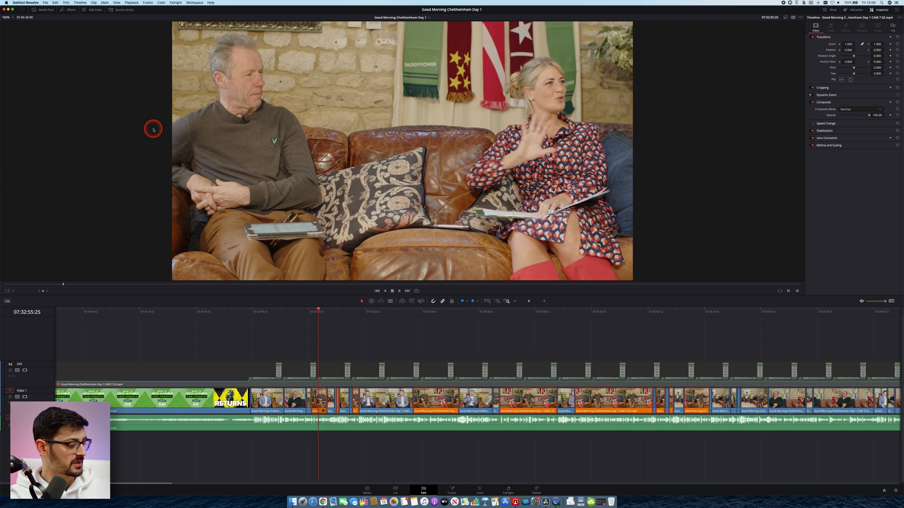
Paste only the Zoom, Scale X, Scale Y and Position attributes of the reframed clip onto all selected orange clips.
click(55, 3)
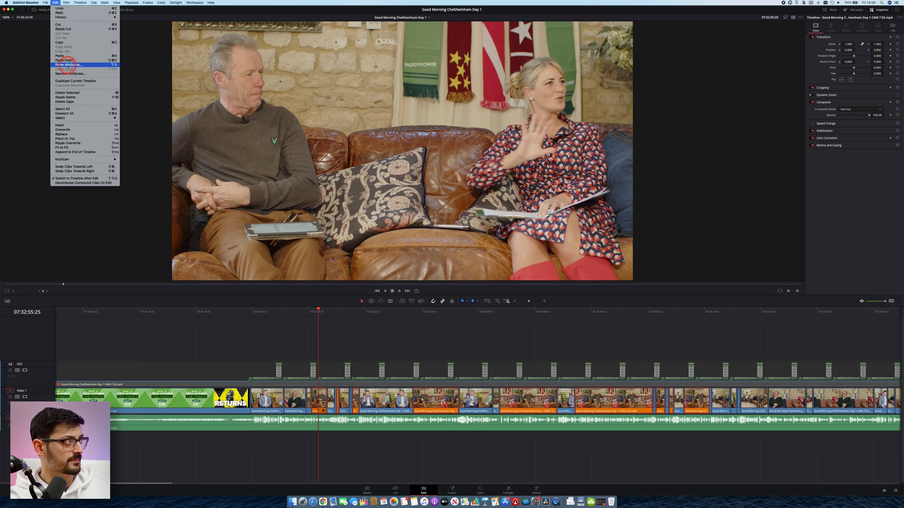
click(68, 65)
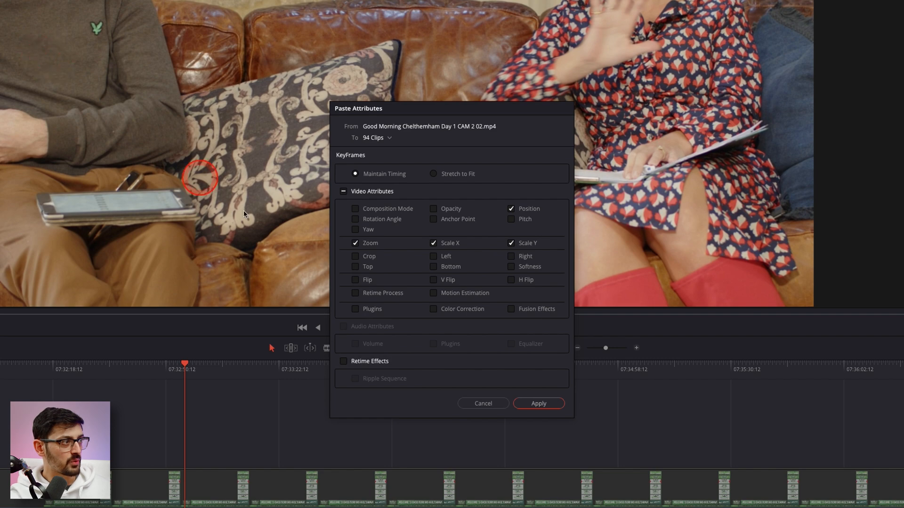
click(355, 243)
click(513, 208)
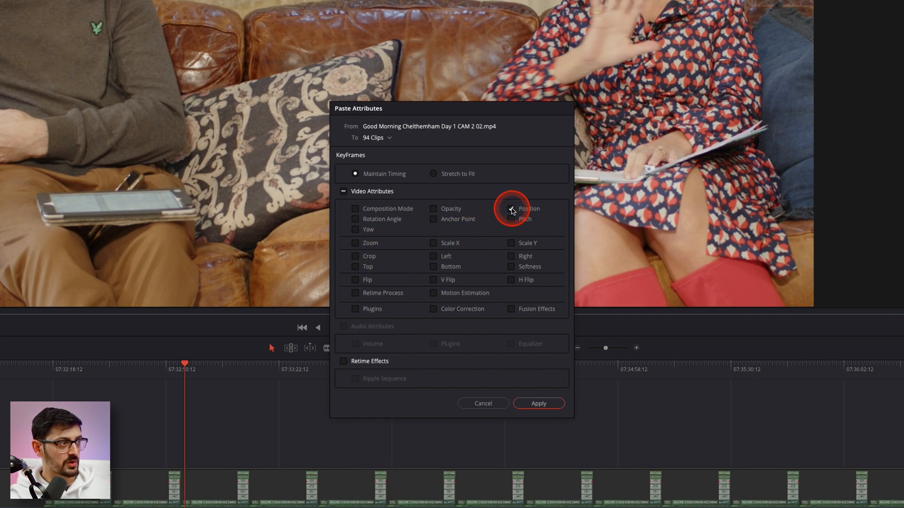
click(356, 243)
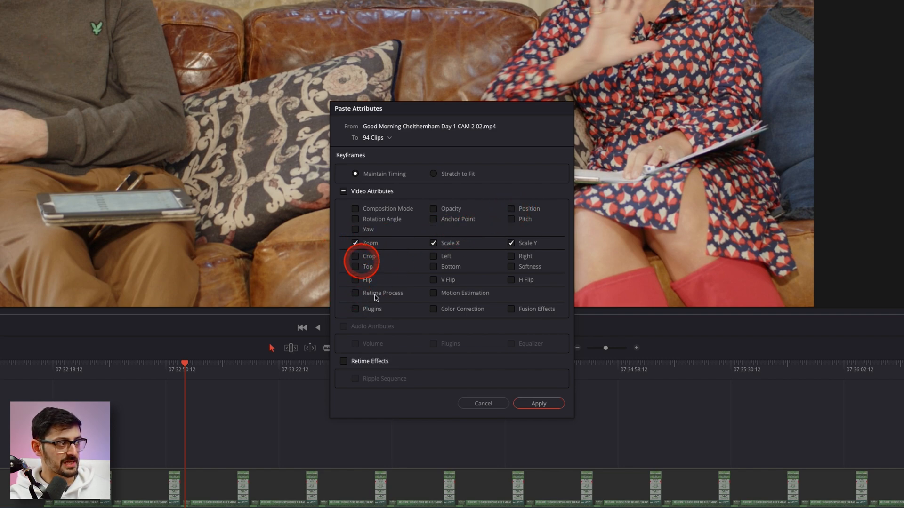
click(512, 209)
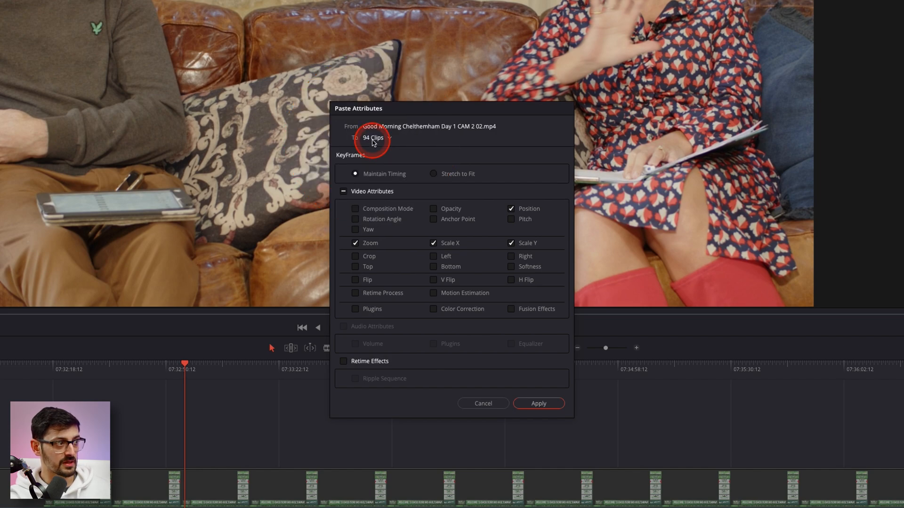
click(544, 404)
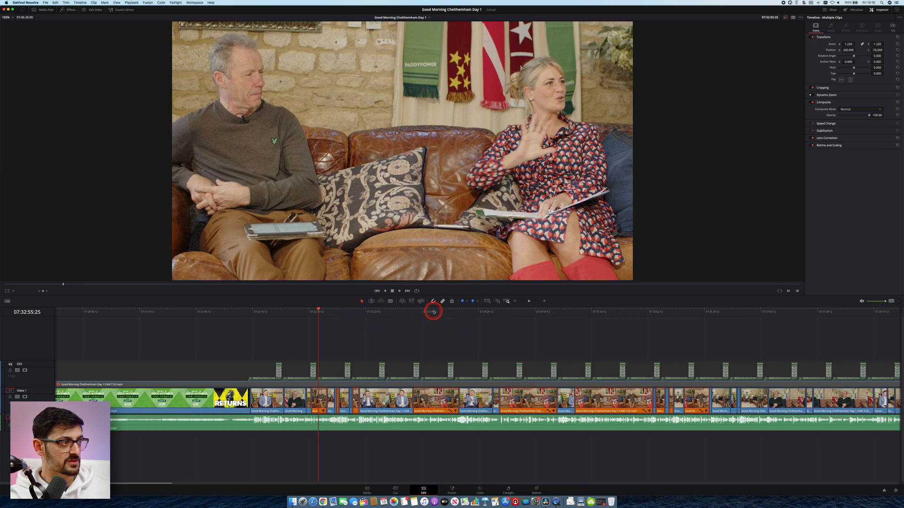
Check the pasted framing on several orange Camera 2 clips and compare it with a blue clip of the man in the armchair.
click(432, 311)
click(528, 317)
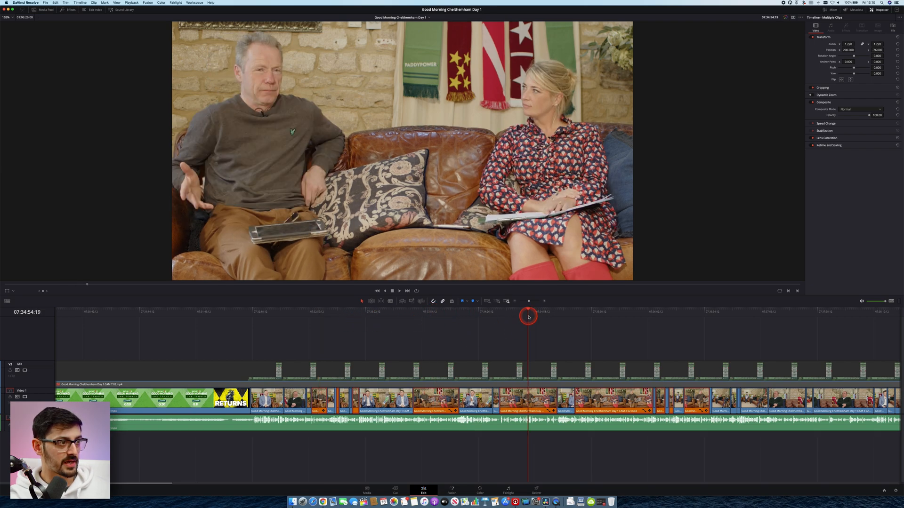
click(615, 316)
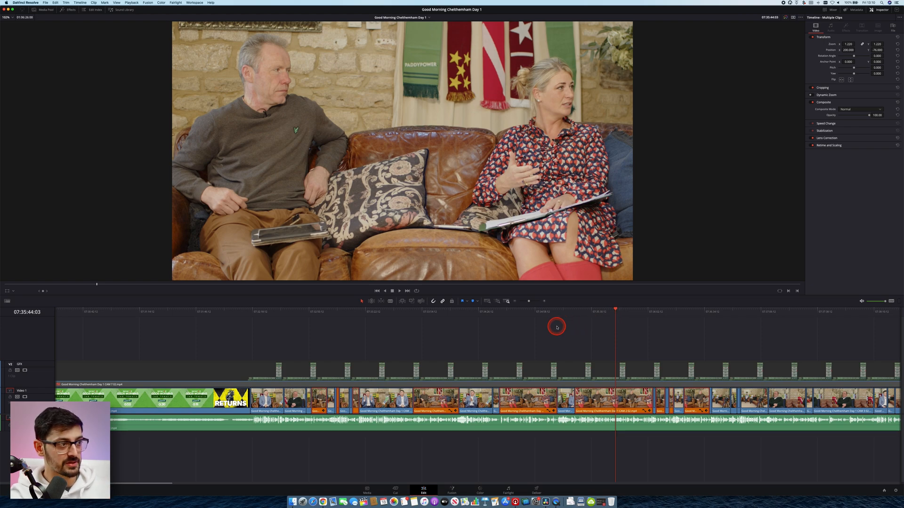
click(566, 310)
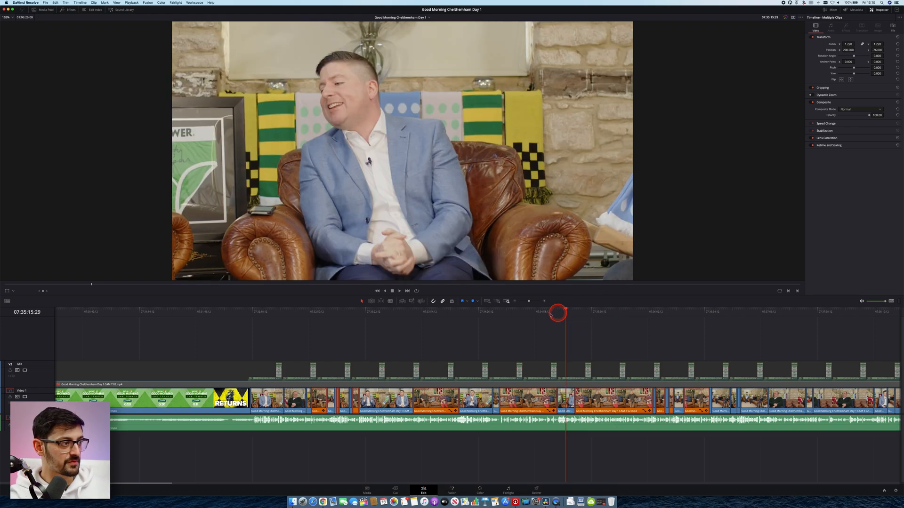
drag(472, 317, 439, 313)
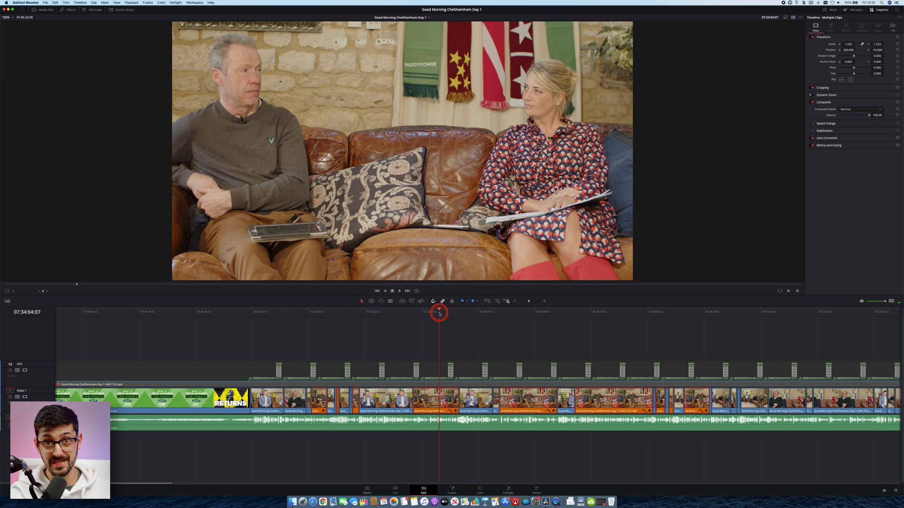